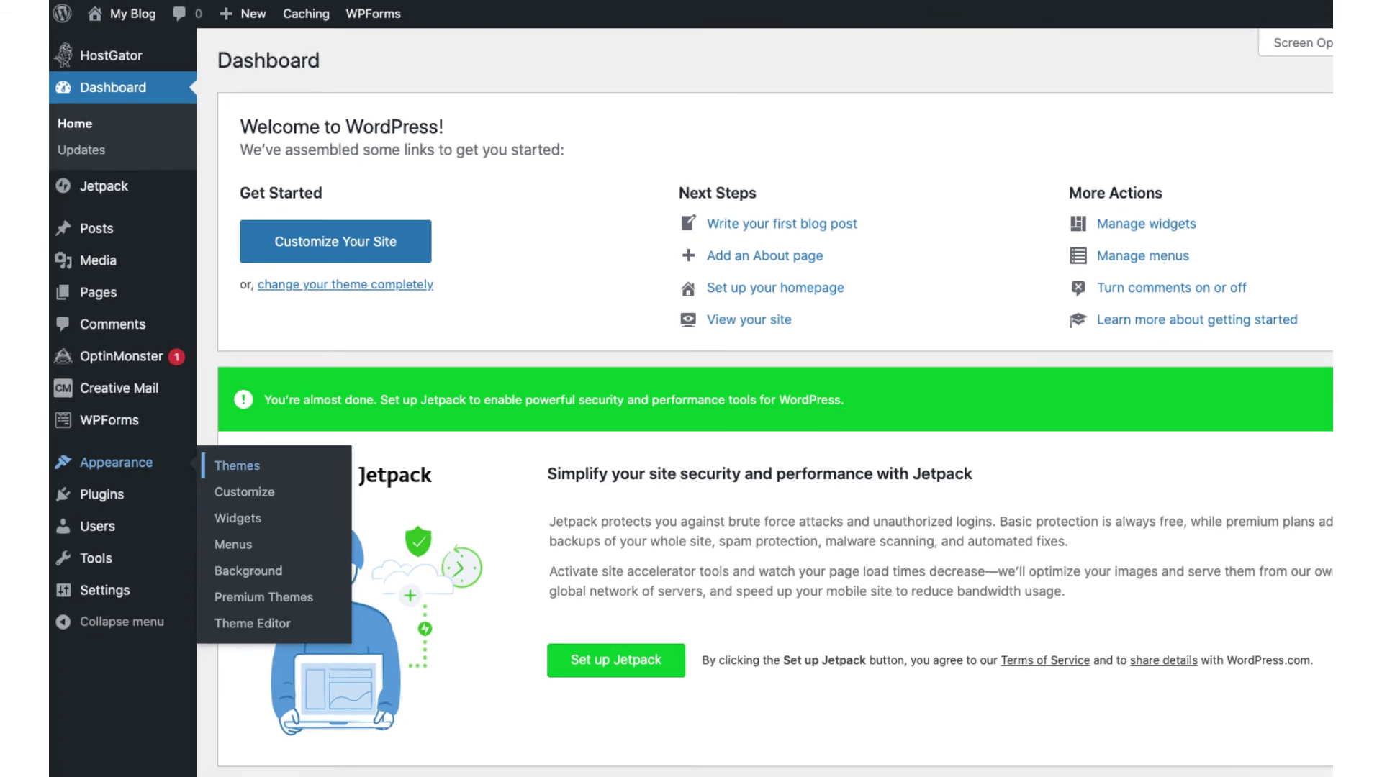
Browse themes to add, viewing the Popular and then the Latest theme listings.
{"action": "left_click", "coordinate": [236, 466]}
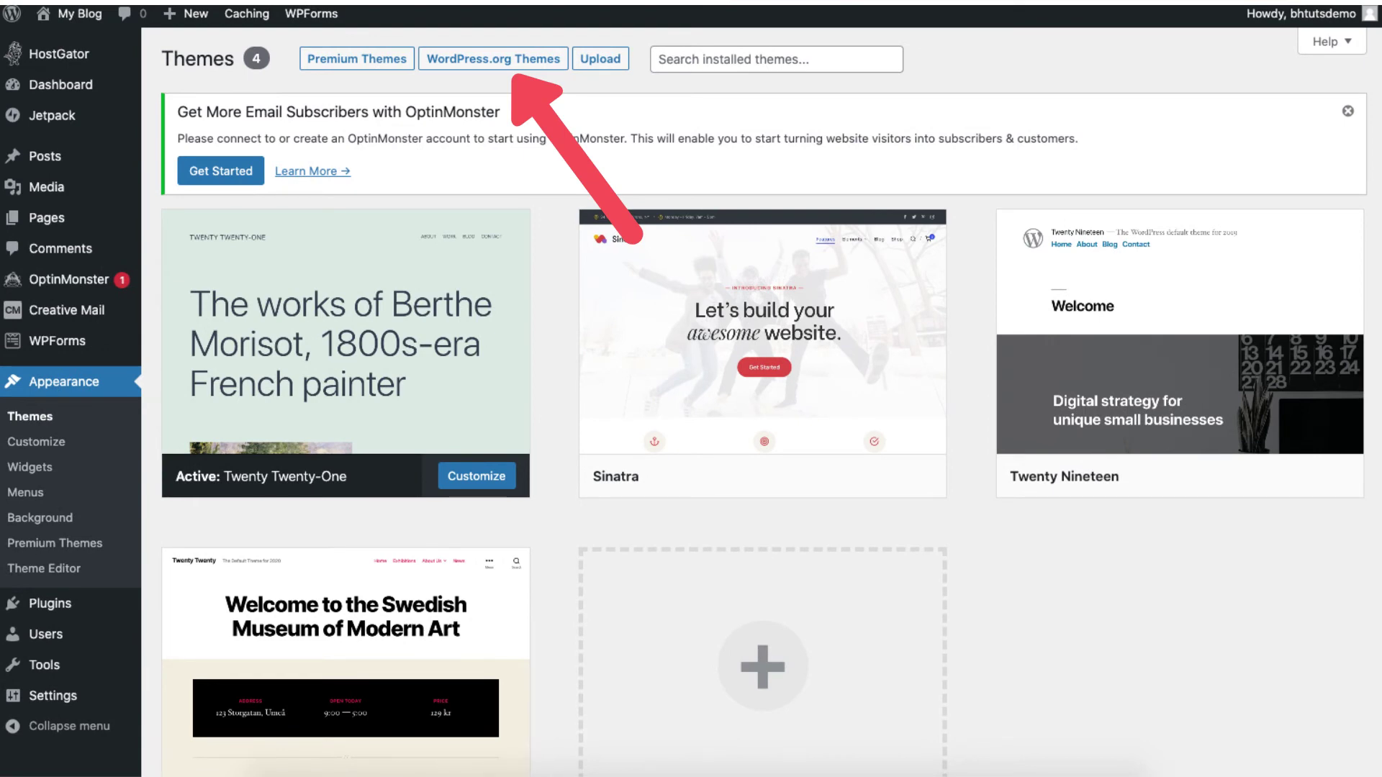
{"action": "left_click", "coordinate": [493, 59]}
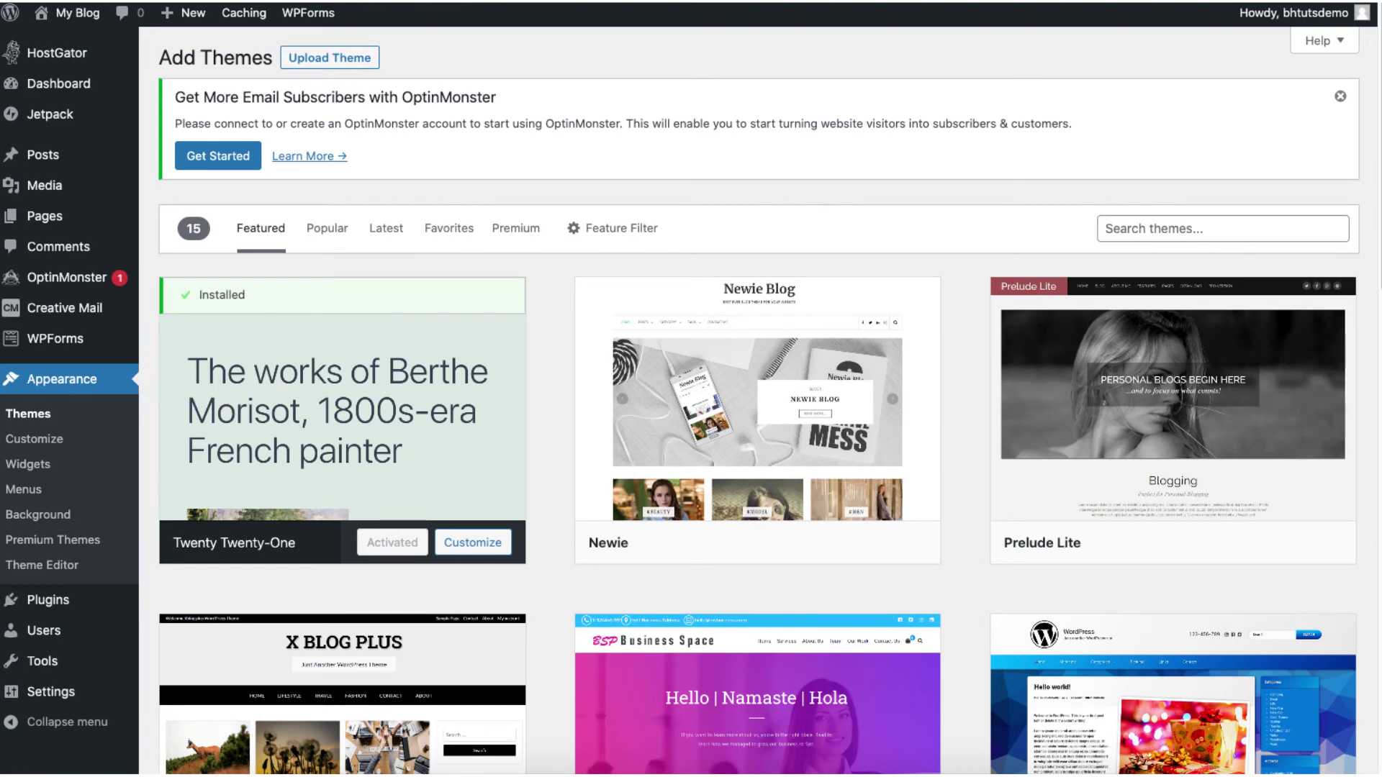
{"action": "left_click", "coordinate": [327, 228]}
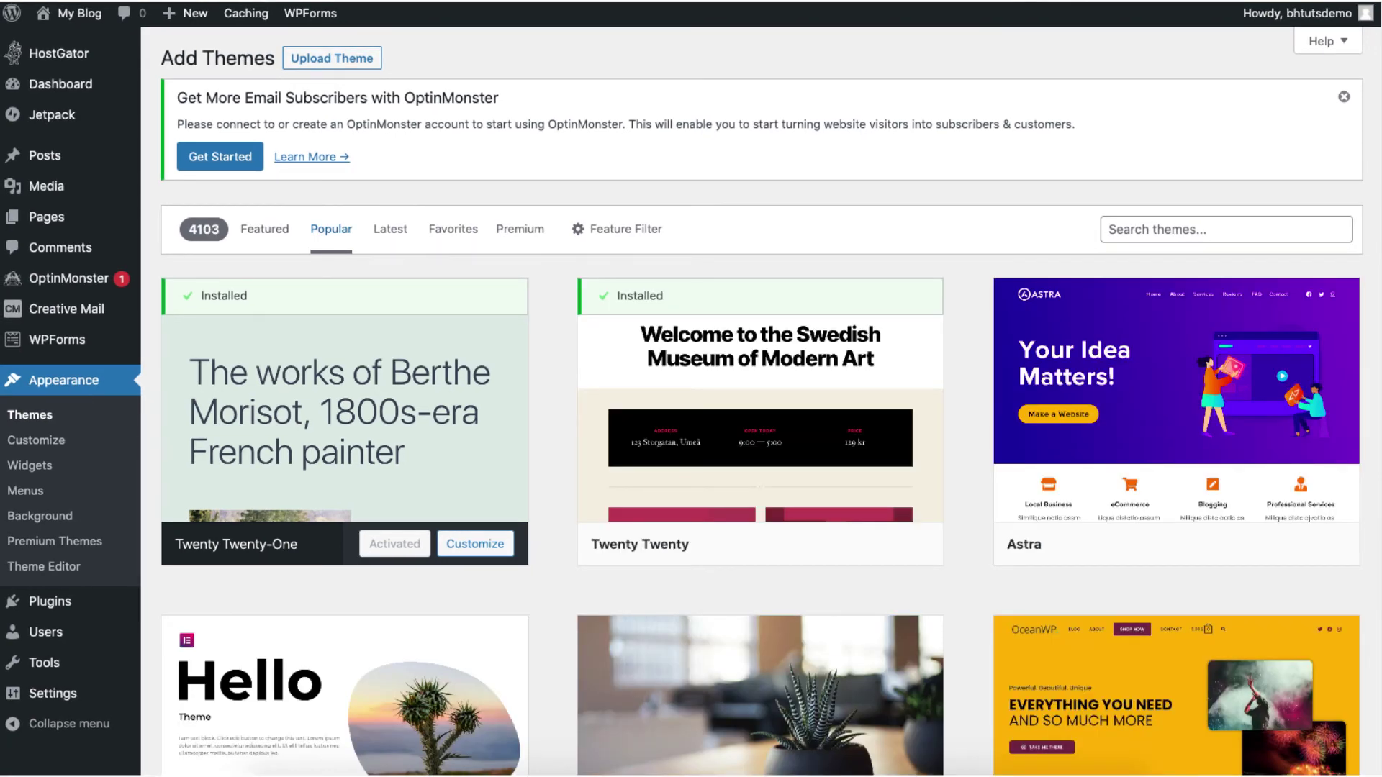
{"action": "left_click", "coordinate": [389, 229]}
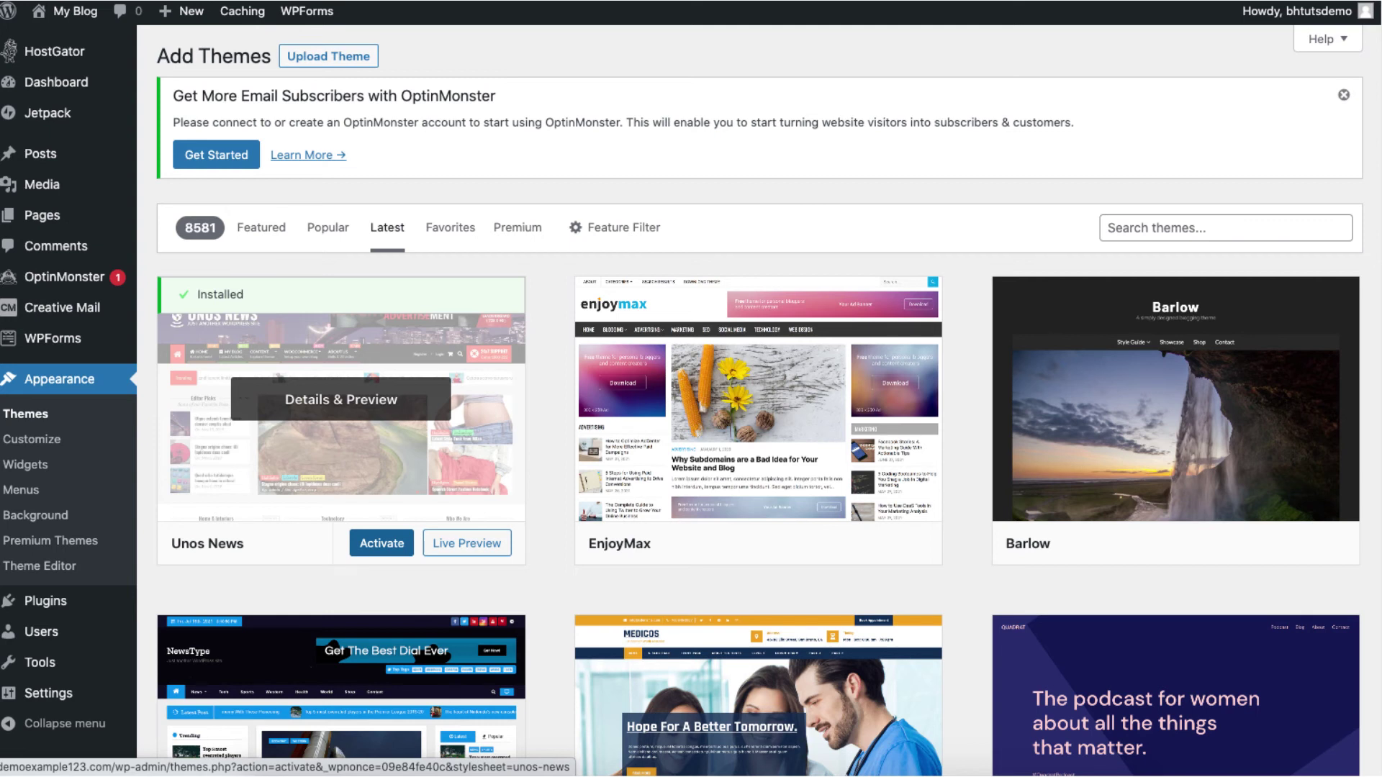
Activate the Unos News theme on My Blog.
{"action": "left_click", "coordinate": [381, 544]}
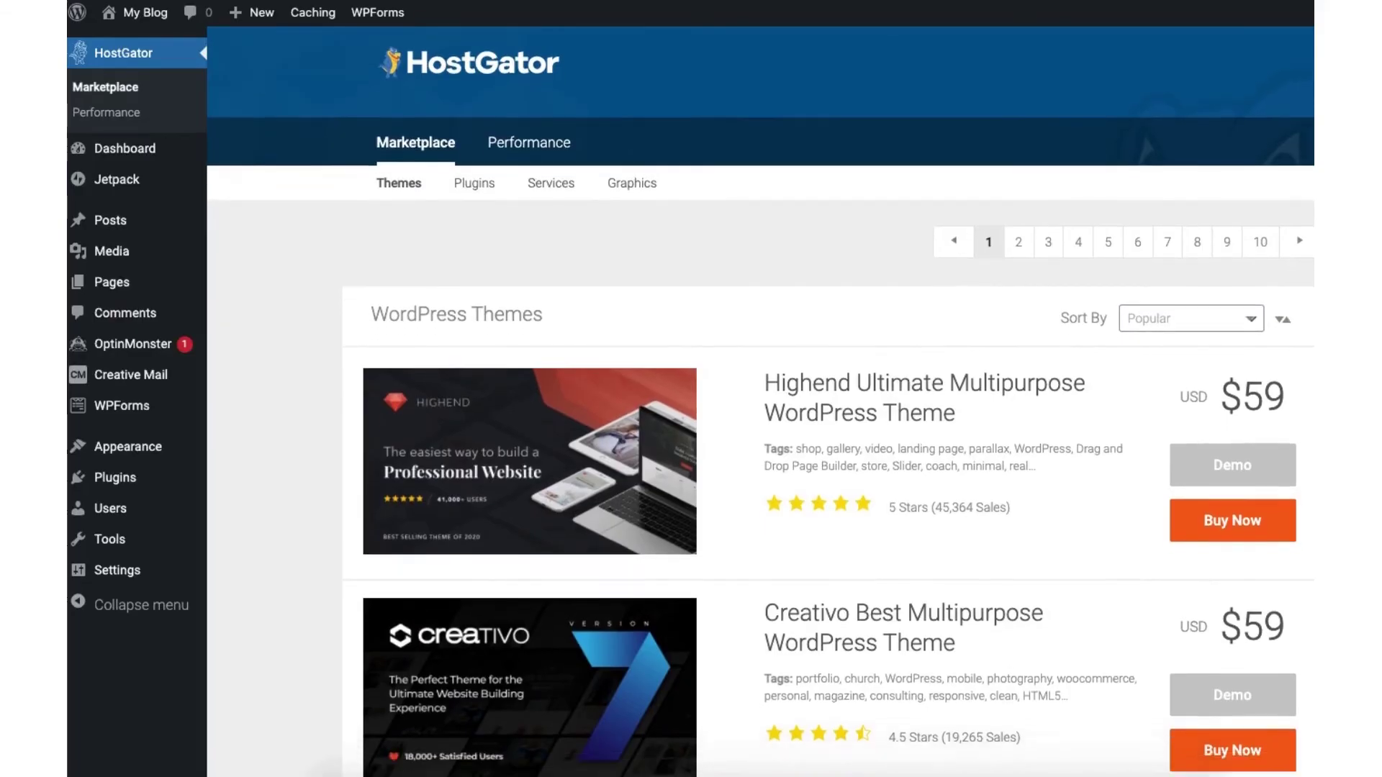
{"action": "scroll", "coordinate": [756, 432], "scroll_direction": "down", "scroll_amount": 5}
{"action": "scroll", "coordinate": [756, 431], "scroll_direction": "down", "scroll_amount": 2}
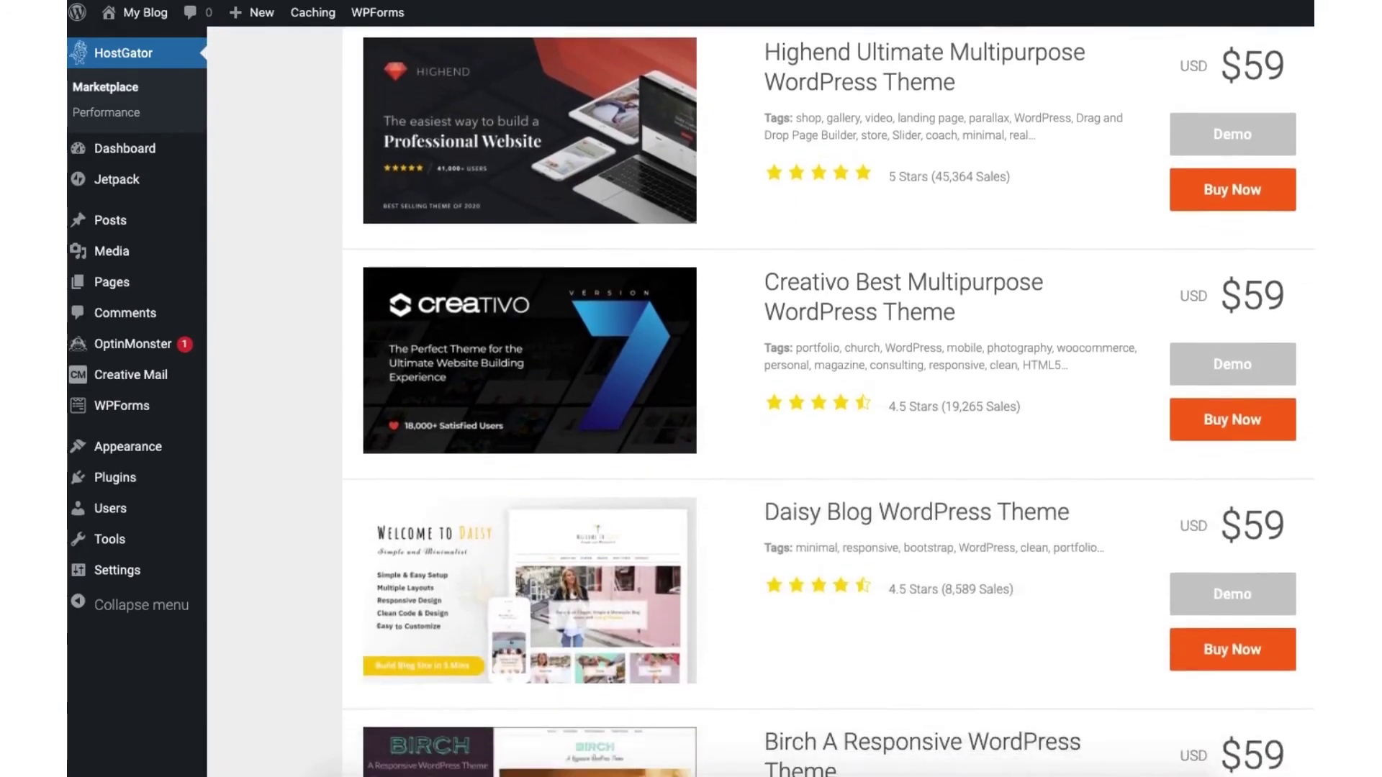
{"action": "scroll", "coordinate": [756, 432], "scroll_direction": "down", "scroll_amount": 2}
{"action": "scroll", "coordinate": [757, 432], "scroll_direction": "down", "scroll_amount": 2}
{"action": "scroll", "coordinate": [756, 433], "scroll_direction": "down", "scroll_amount": 2}
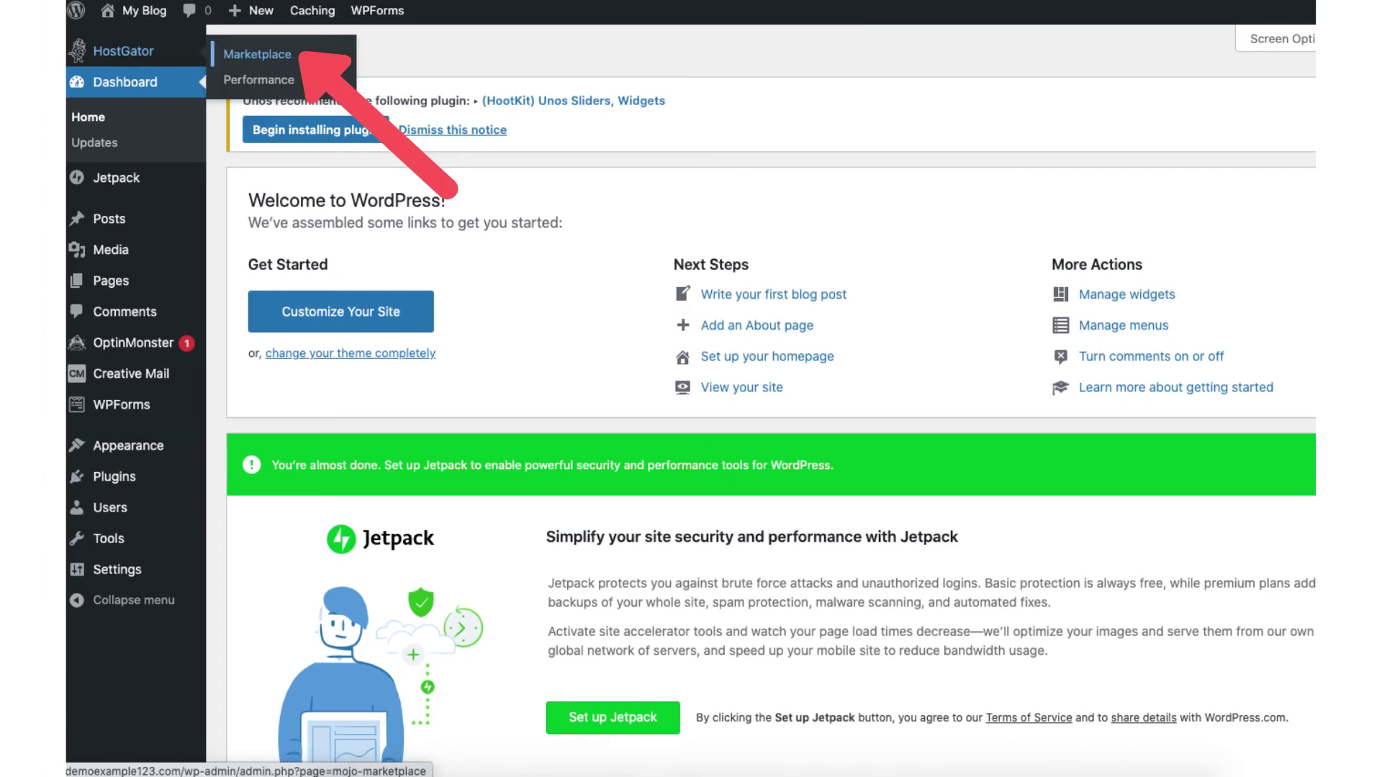
{"action": "left_click", "coordinate": [258, 54]}
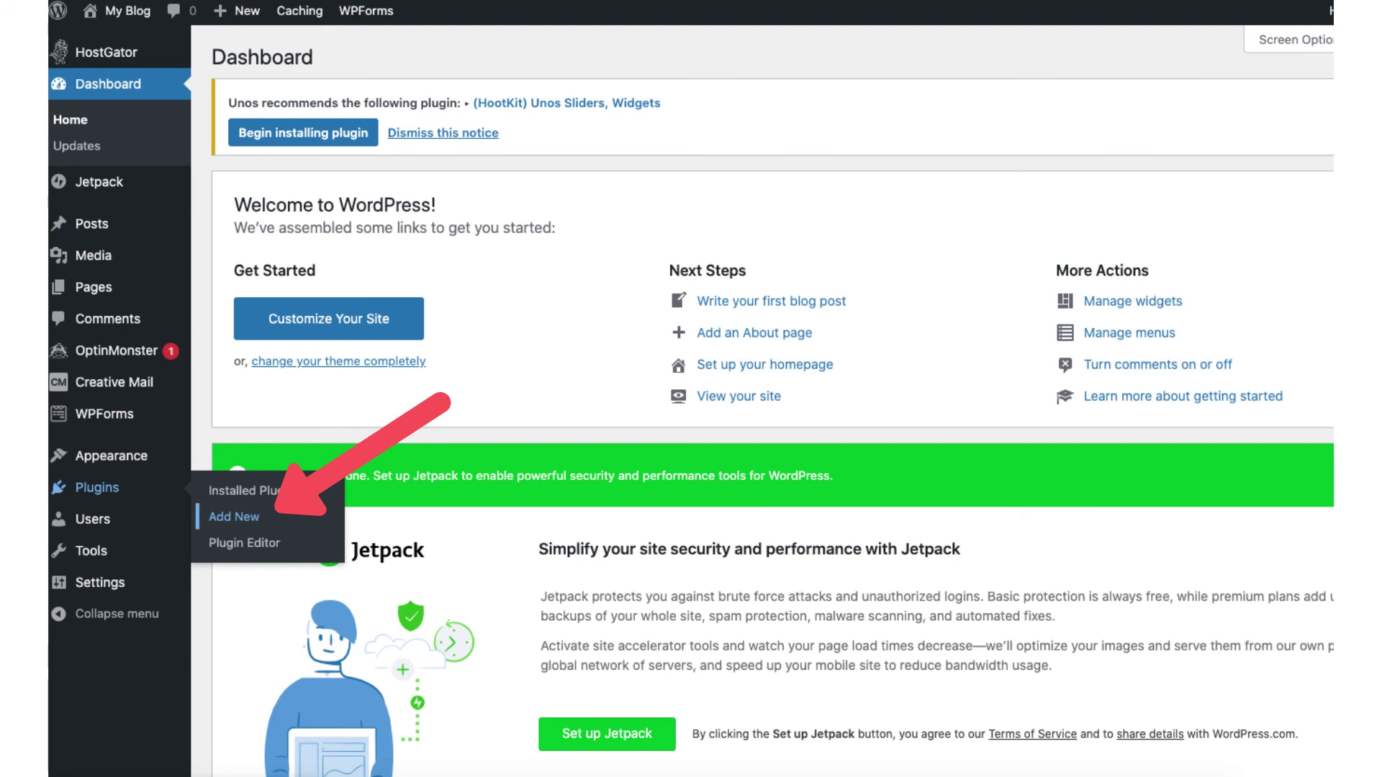
Open the Add Plugins page showing featured plugins like Classic Editor and Akismet.
{"action": "left_click", "coordinate": [233, 516]}
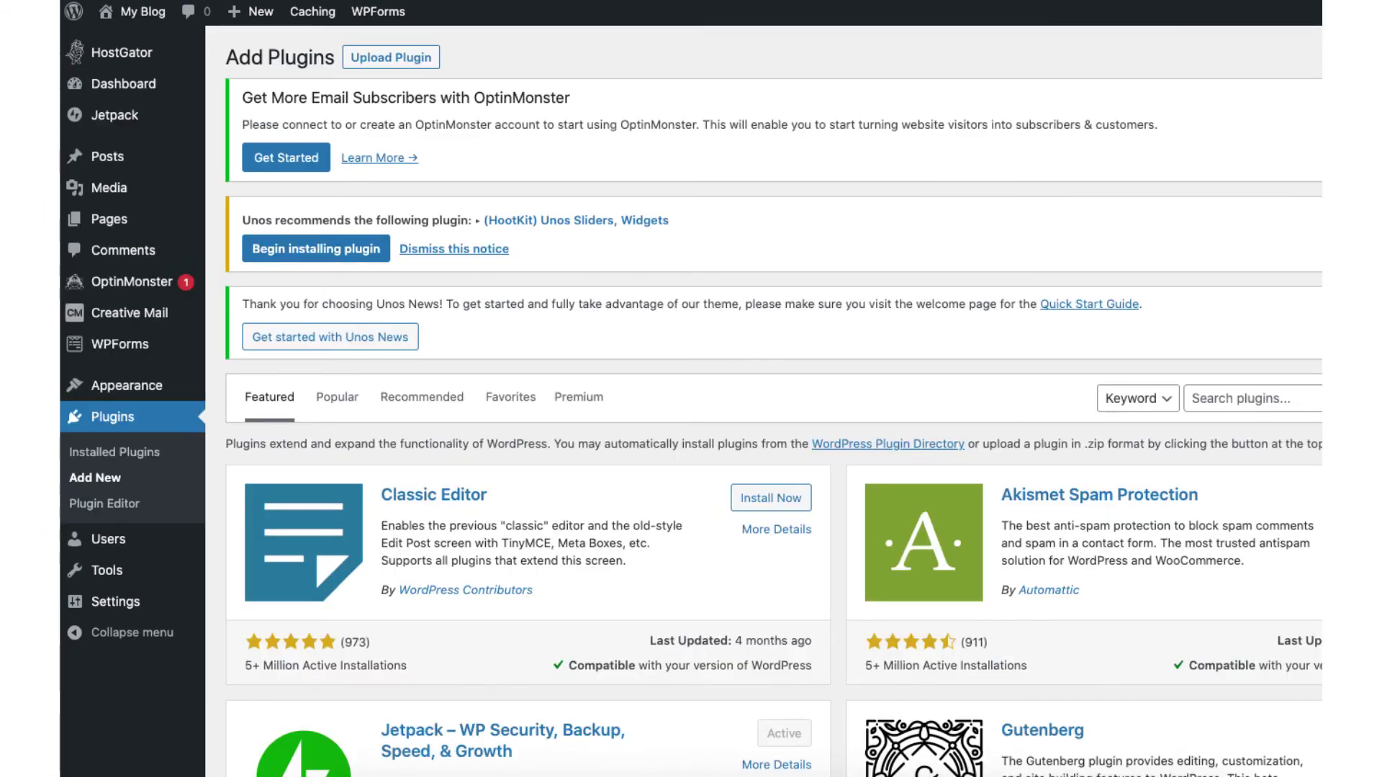